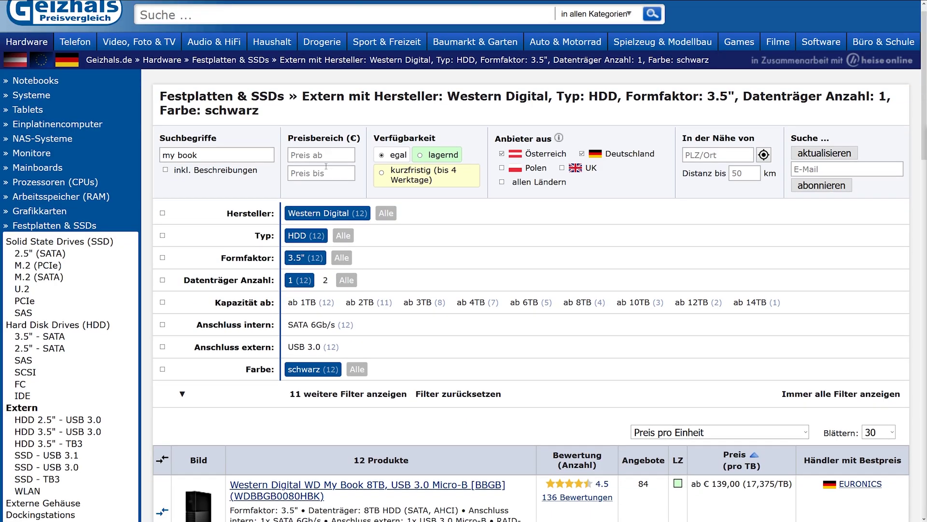
Step: Look through the Western Digital My Book external drive listings, comparing capacities, prices and prices per terabyte
scroll(386, 217, down, 8)
scroll(470, 276, up, 5)
scroll(471, 276, up, 2)
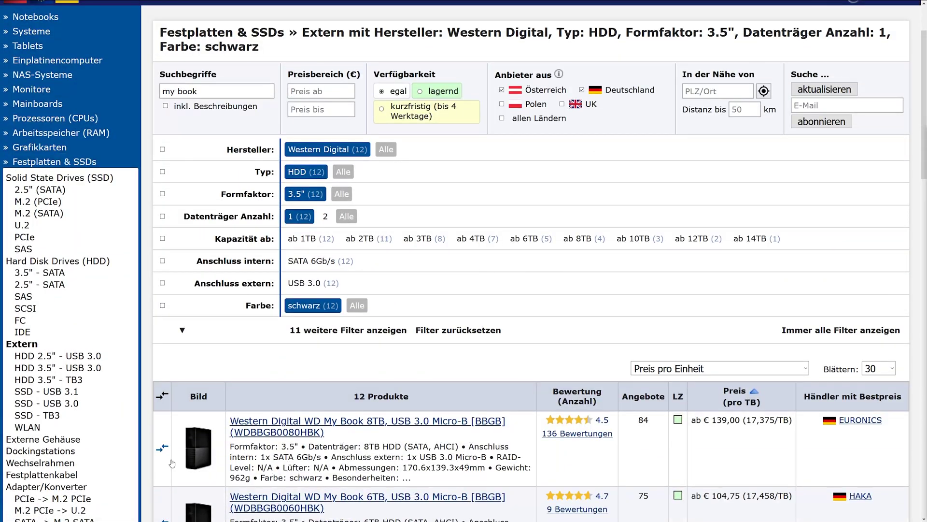
scroll(471, 275, down, 20)
scroll(413, 405, up, 7)
scroll(413, 404, up, 6)
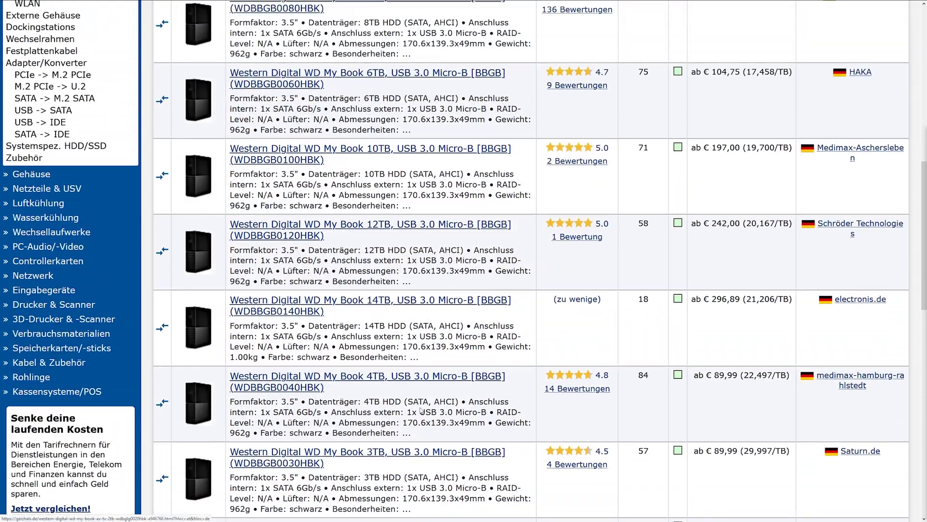
scroll(430, 417, up, 3)
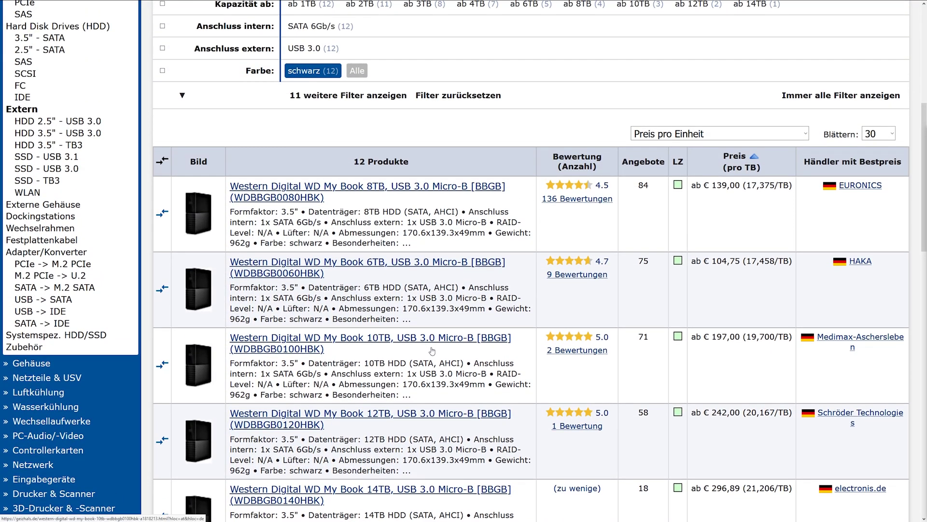
scroll(481, 207, up, 3)
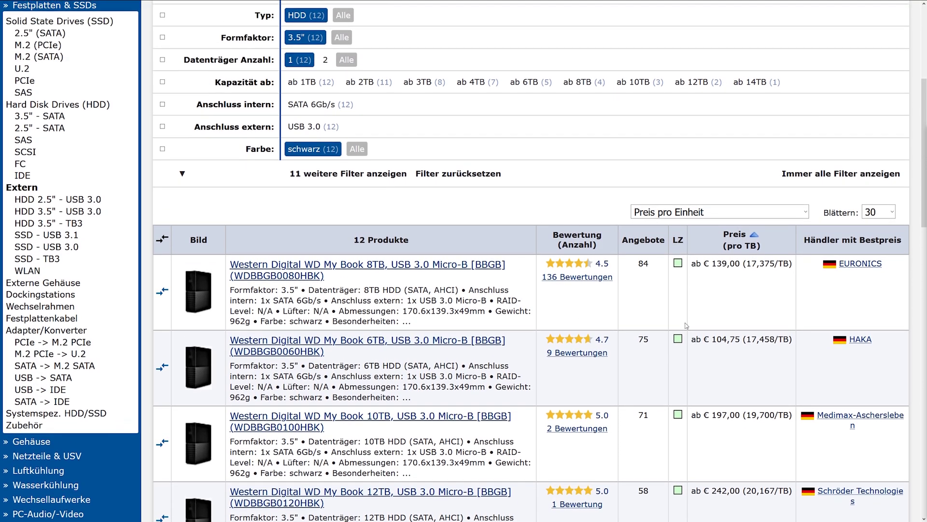
scroll(251, 352, down, 11)
scroll(314, 229, down, 3)
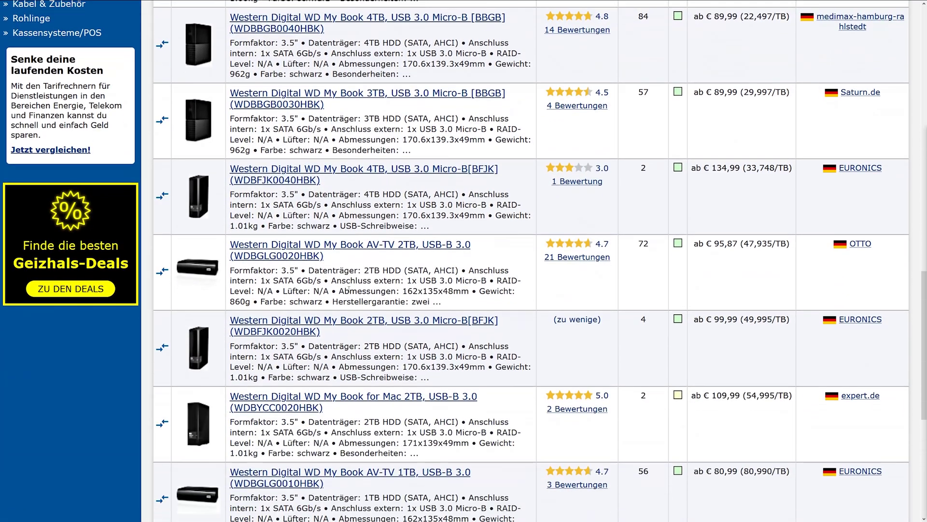
scroll(717, 115, up, 8)
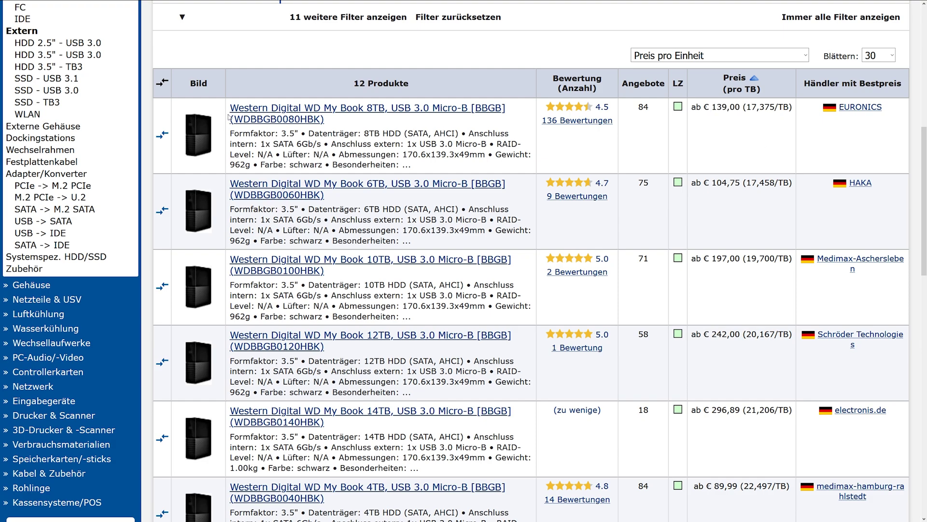
Step: Examine the 8TB My Book's total price and price per terabyte against the other listed capacities
double_click(751, 109)
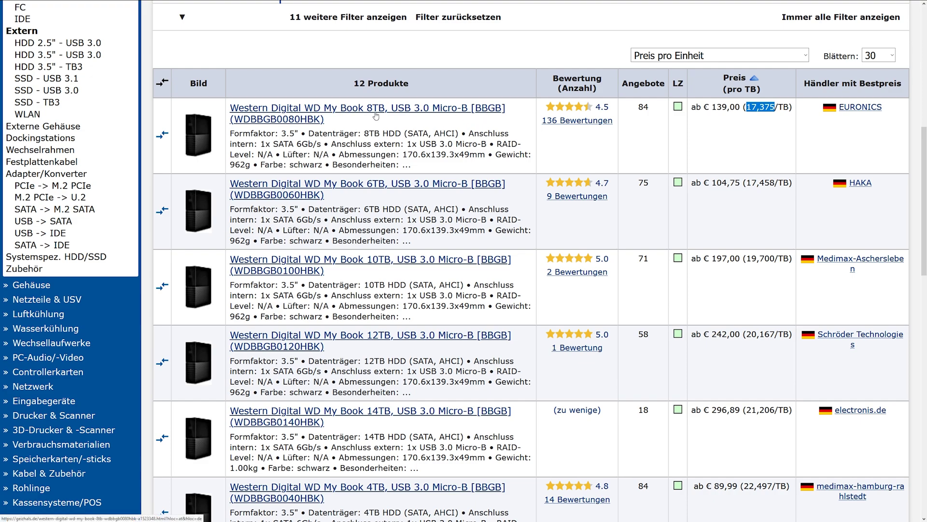
drag(710, 106, 729, 107)
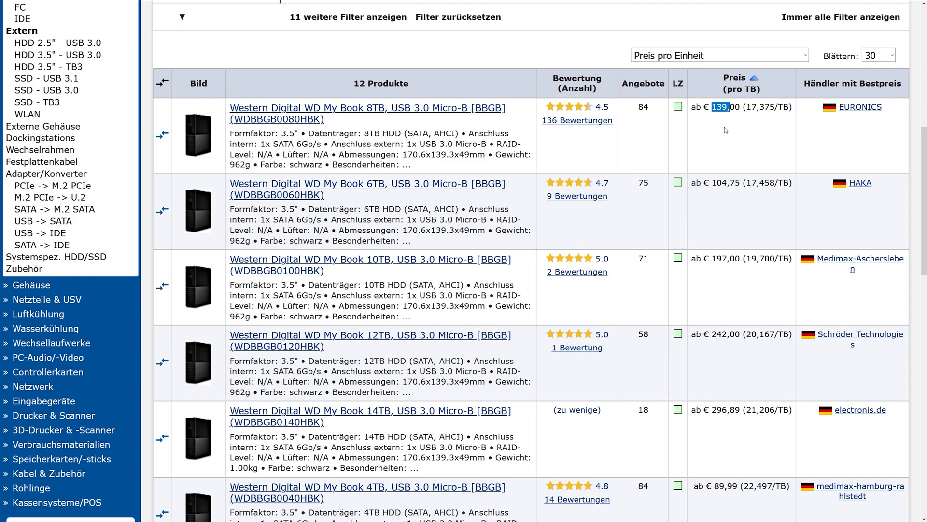
scroll(714, 132, down, 8)
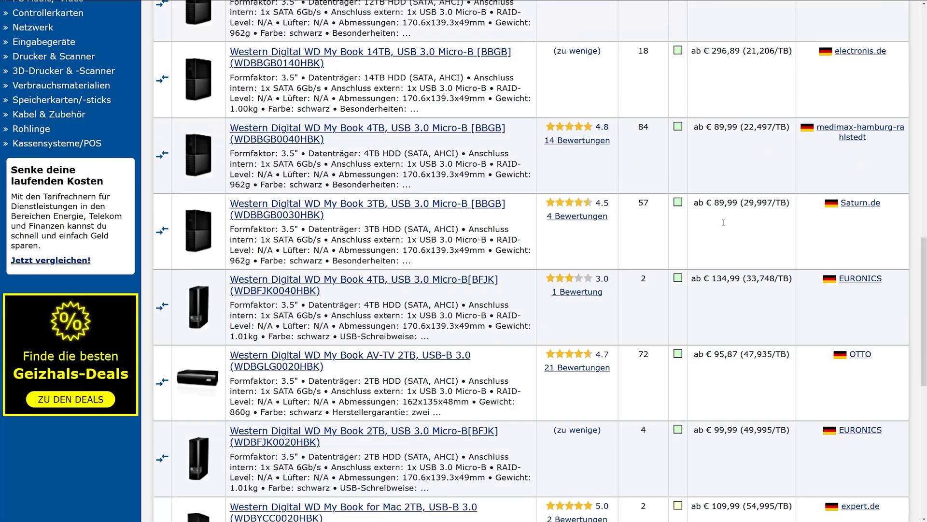
scroll(333, 265, up, 19)
scroll(334, 265, down, 4)
scroll(333, 265, down, 2)
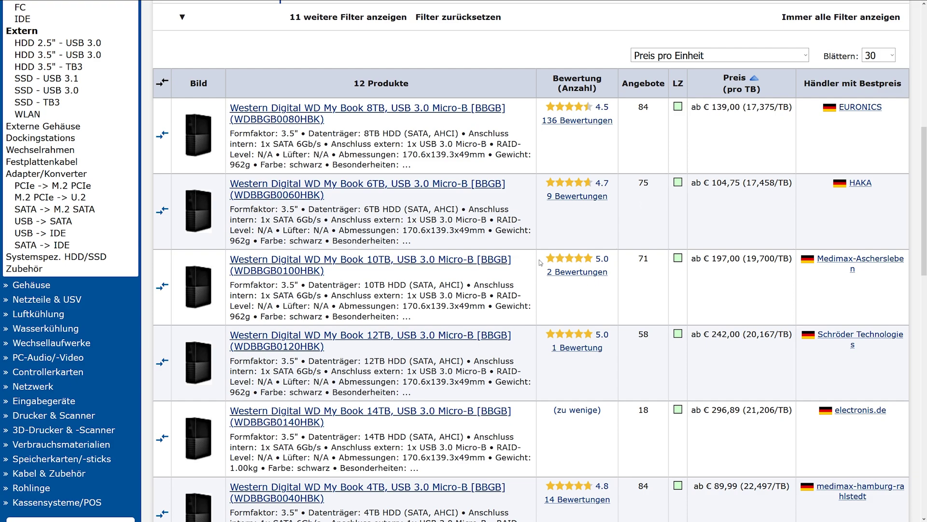
scroll(493, 348, down, 5)
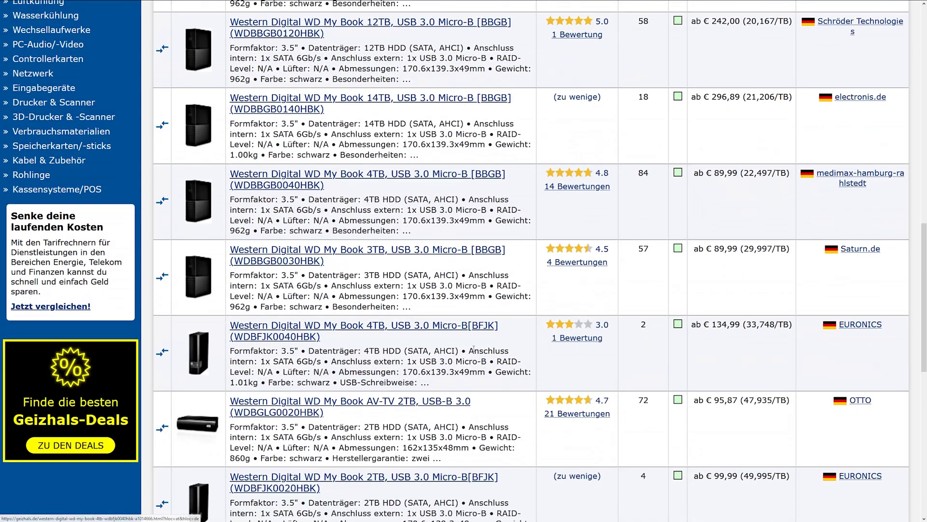
scroll(505, 282, up, 5)
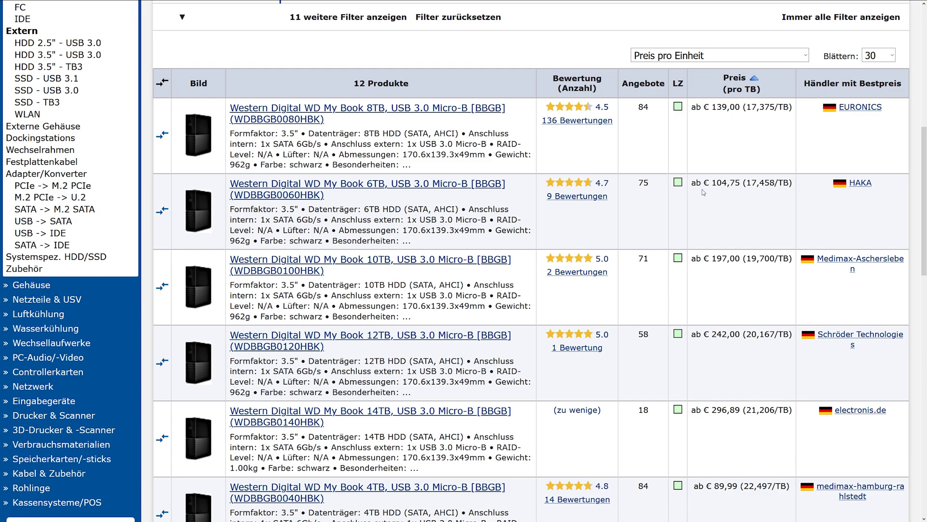
Step: Compare the 3TB My Book's price per terabyte with the prices of the larger My Book models
scroll(483, 203, down, 3)
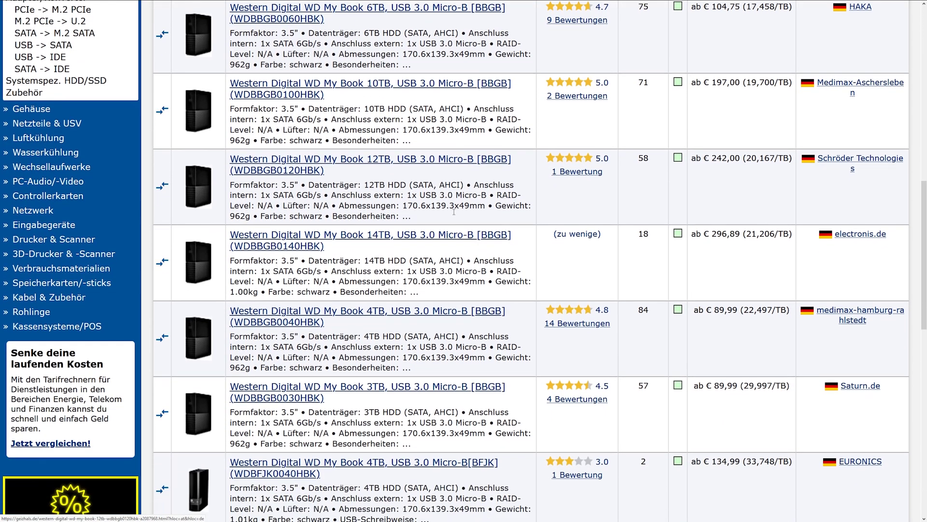
scroll(454, 211, down, 1)
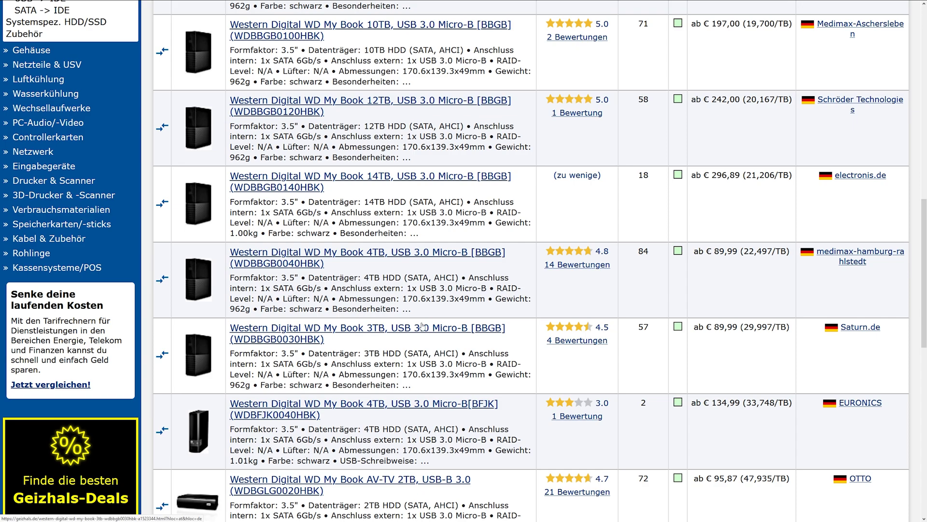
scroll(296, 319, down, 2)
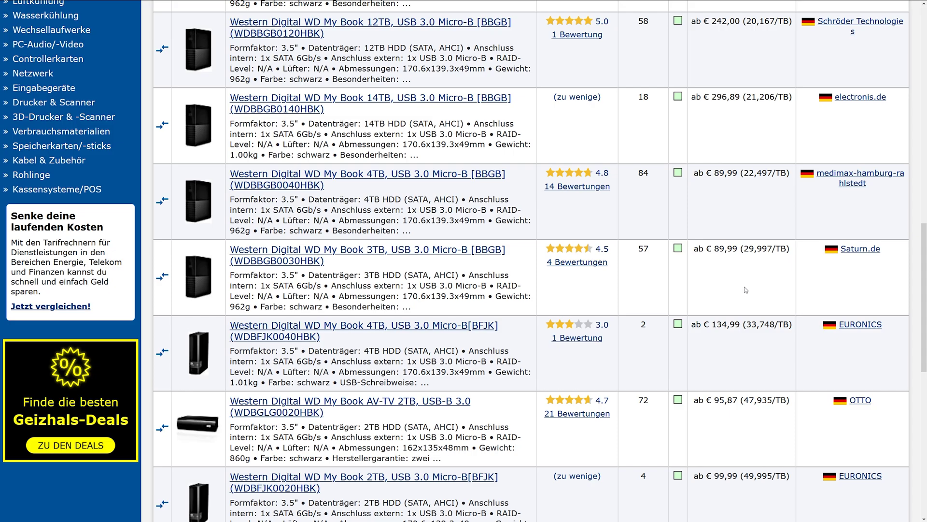
drag(776, 250, 750, 249)
scroll(738, 268, up, 8)
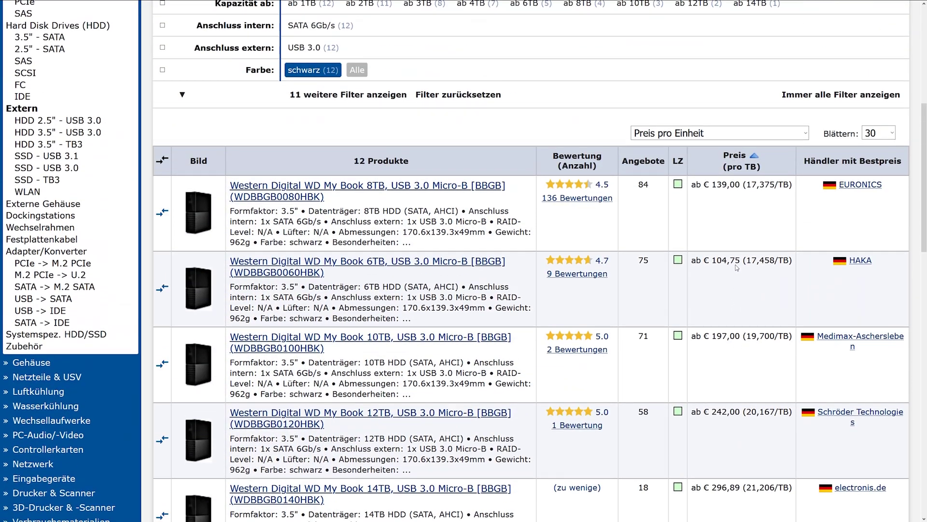
scroll(736, 264, down, 3)
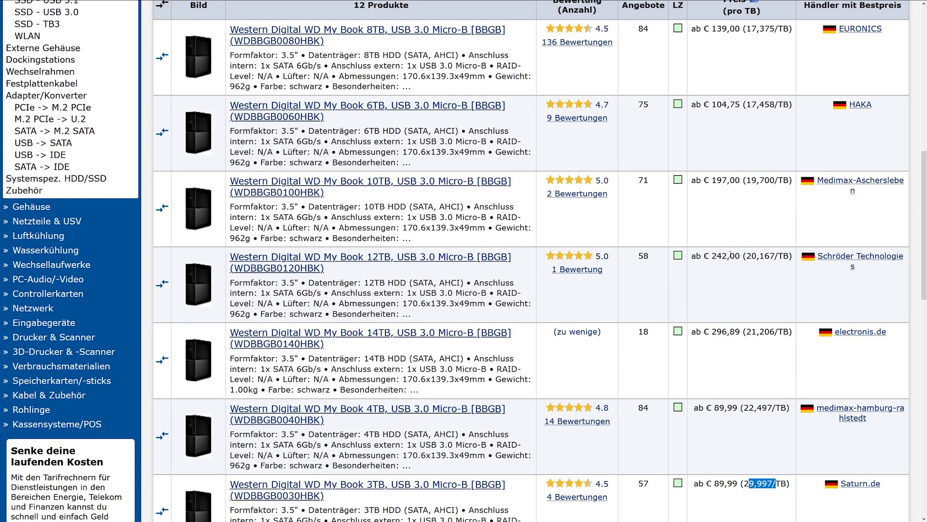
scroll(720, 173, down, 4)
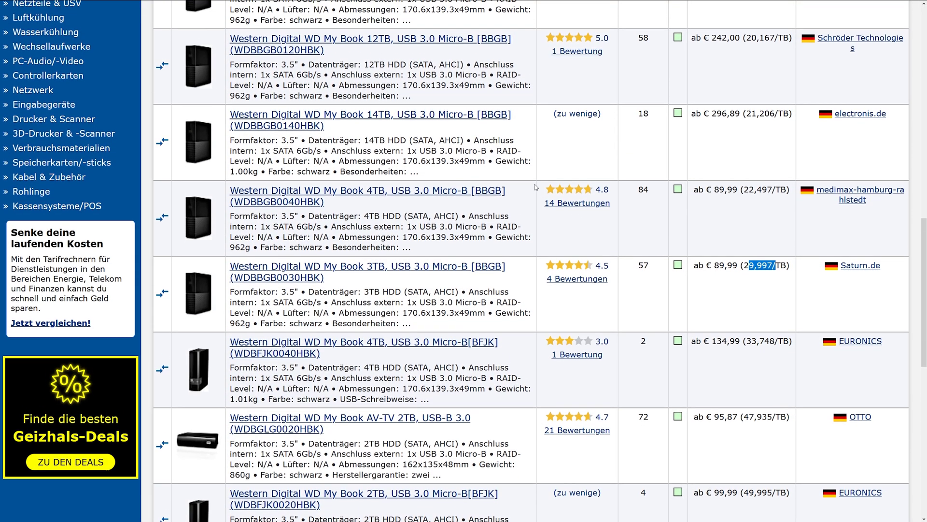
scroll(372, 217, up, 1)
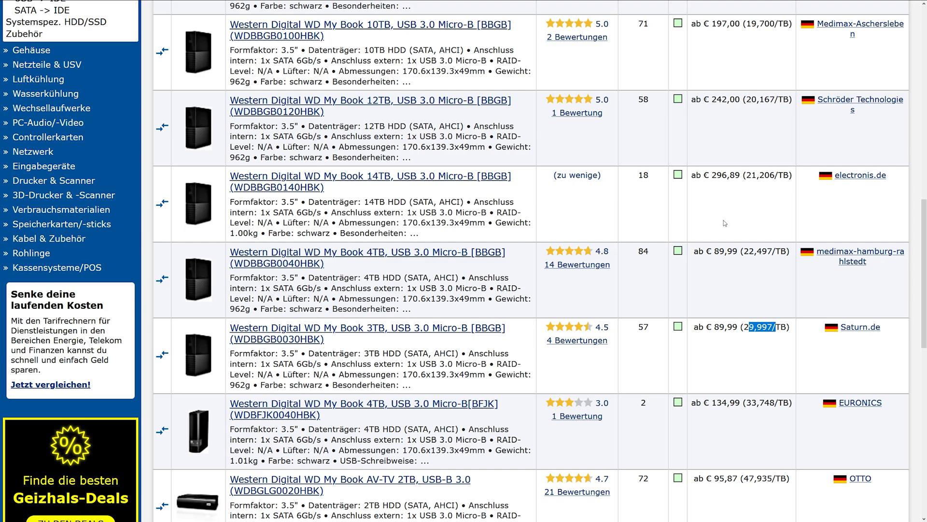
scroll(725, 223, up, 8)
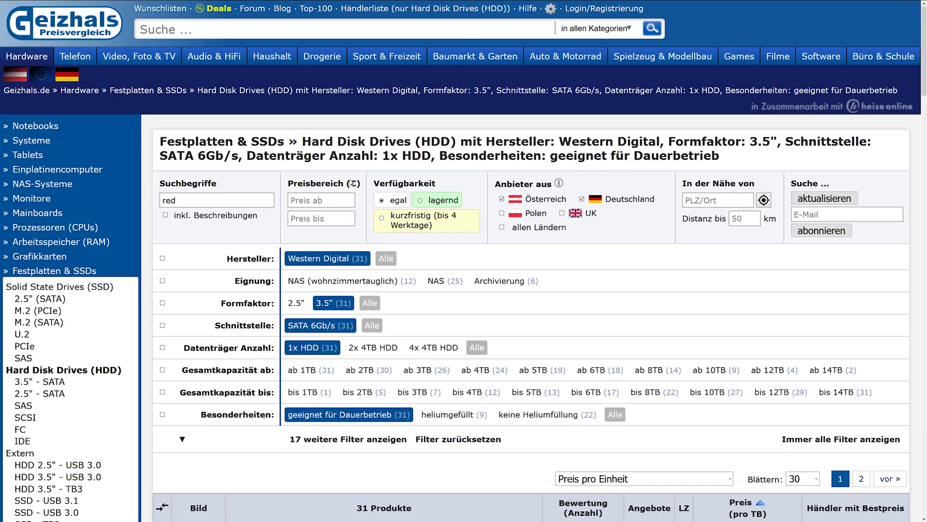
Step: Examine the internal WD Red drive listings, checking the 8TB WD80EFAX's price per terabyte against the other capacities
scroll(466, 213, down, 10)
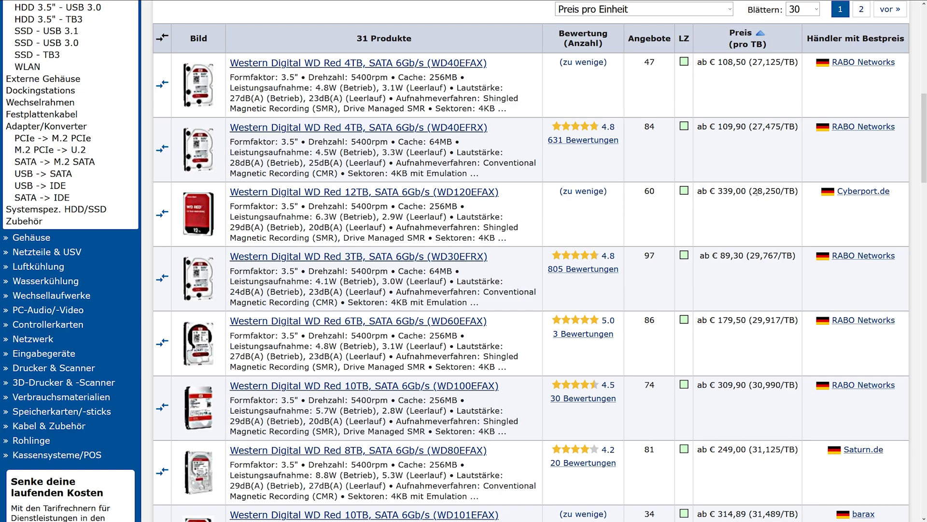
scroll(756, 192, down, 2)
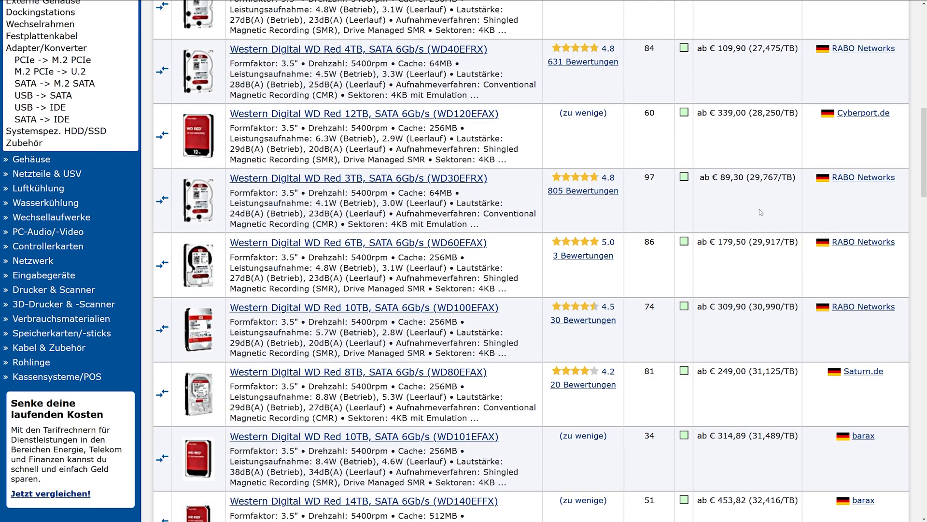
scroll(761, 208, down, 4)
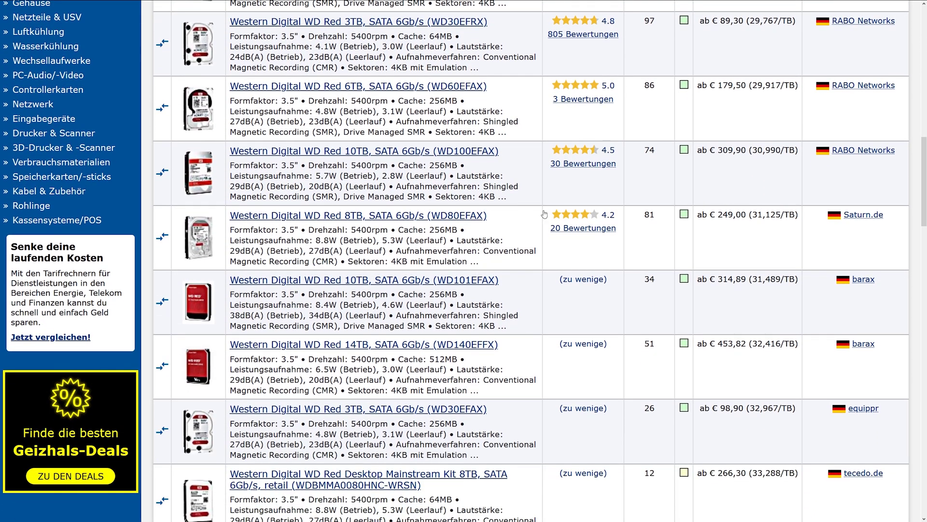
drag(742, 215, 782, 223)
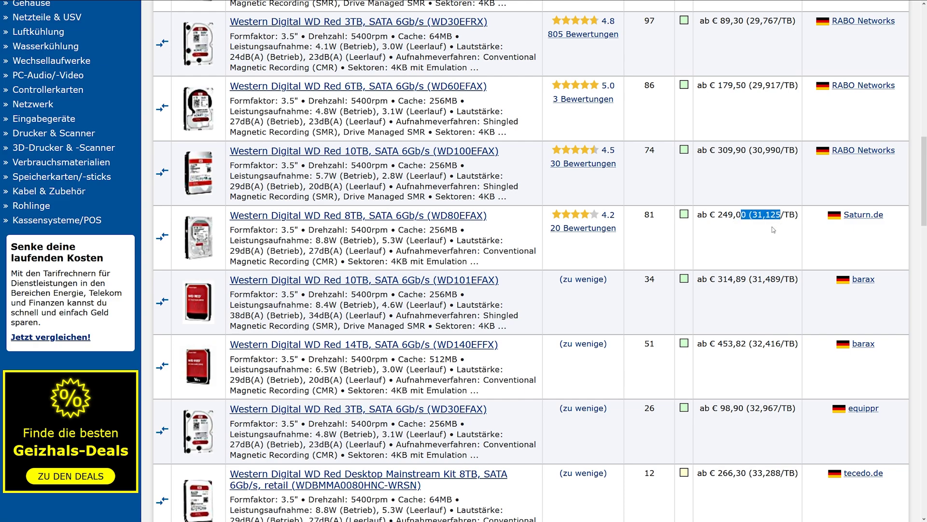
scroll(767, 239, up, 6)
scroll(766, 238, down, 4)
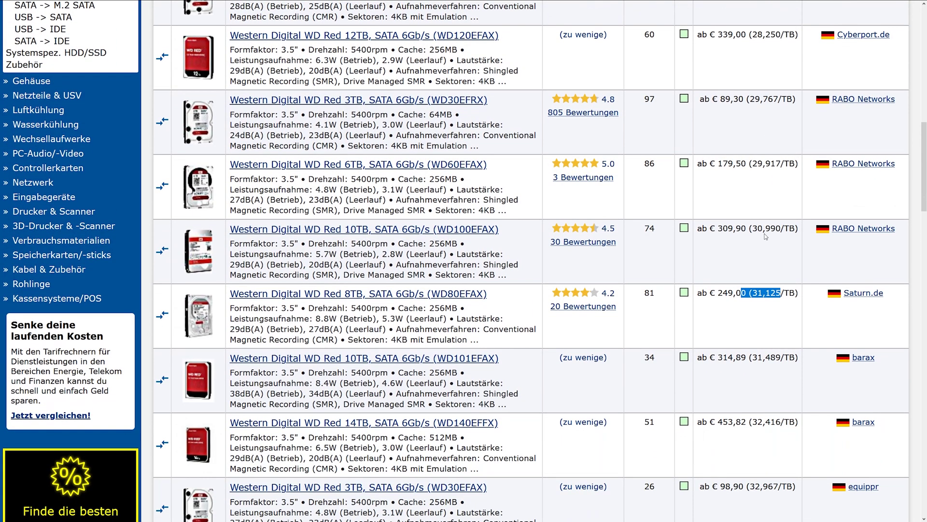
scroll(766, 236, down, 8)
scroll(753, 246, up, 7)
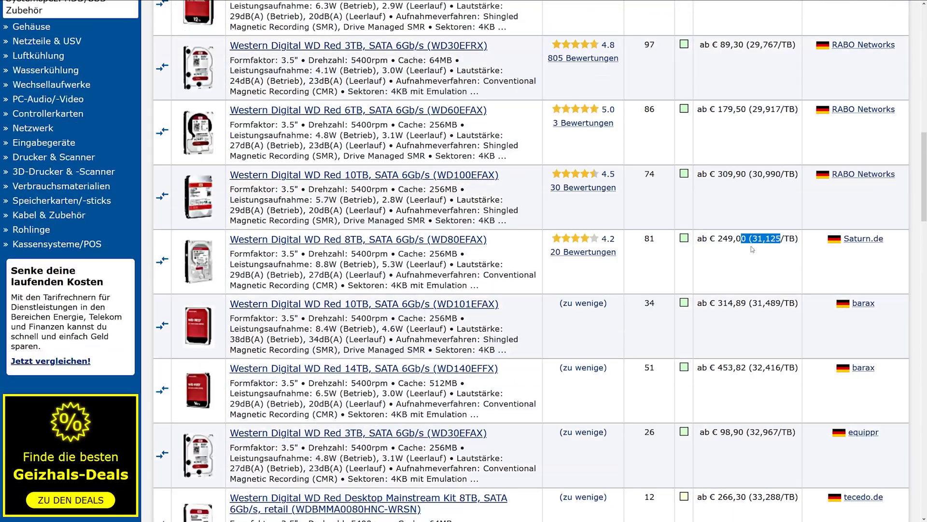
scroll(748, 249, up, 9)
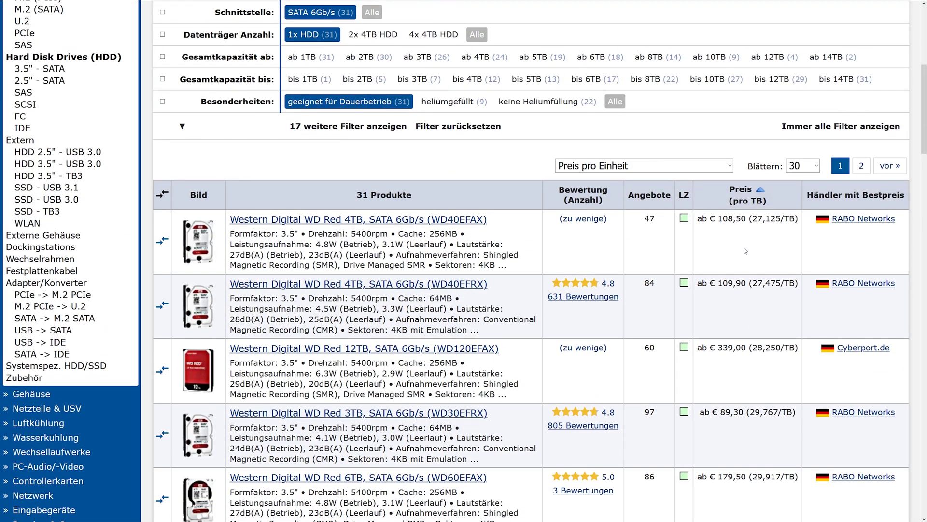
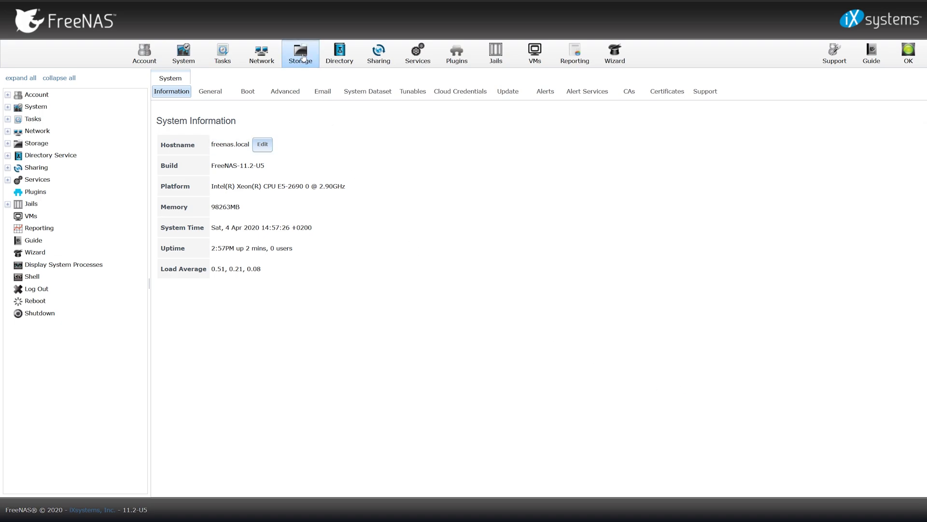
Step: Open the Volume Manager for the FreeNAS storage and check which disks are available
click(303, 57)
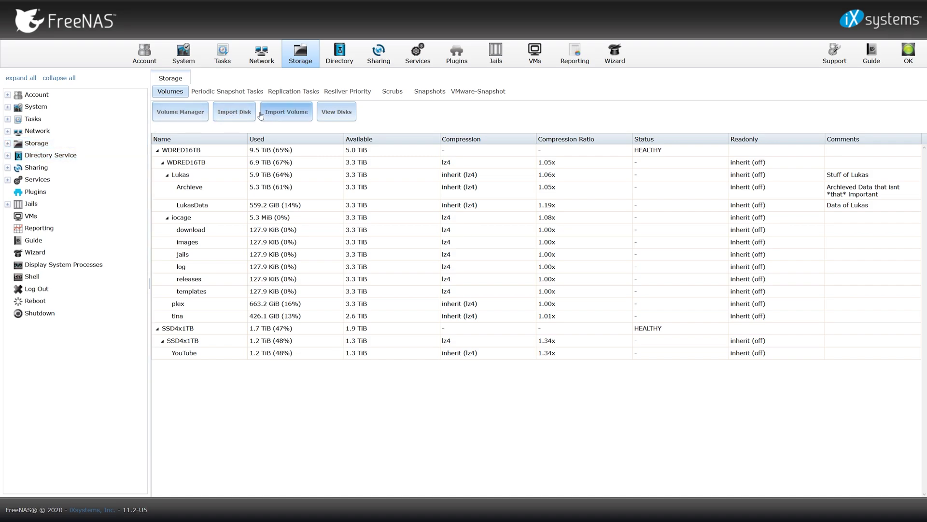
click(179, 112)
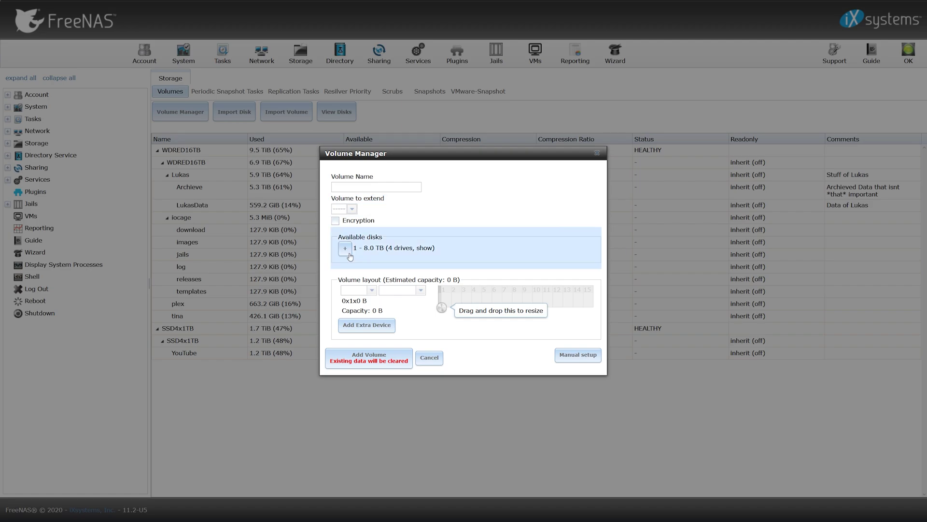
drag(400, 248, 428, 250)
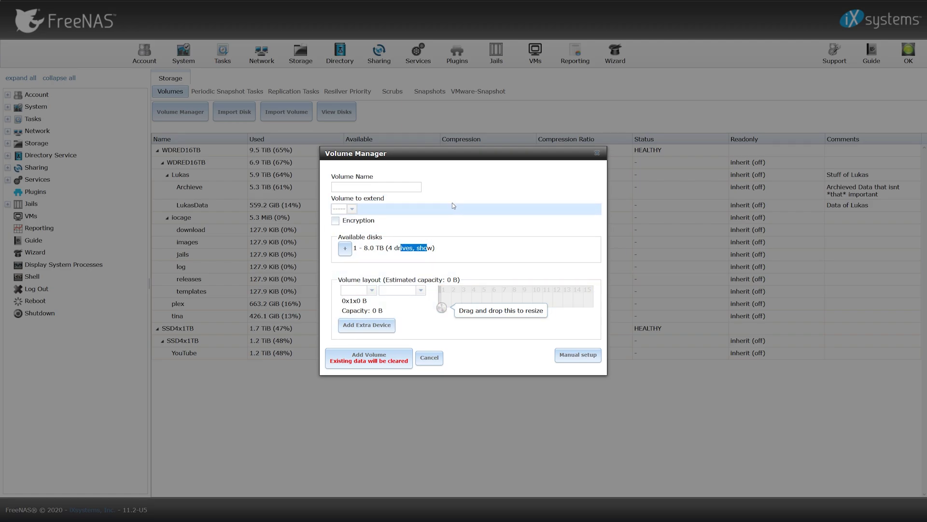
Step: Name the new volume HDD4x8TB and add all four available 8.0 TB drives to its layout
click(391, 185)
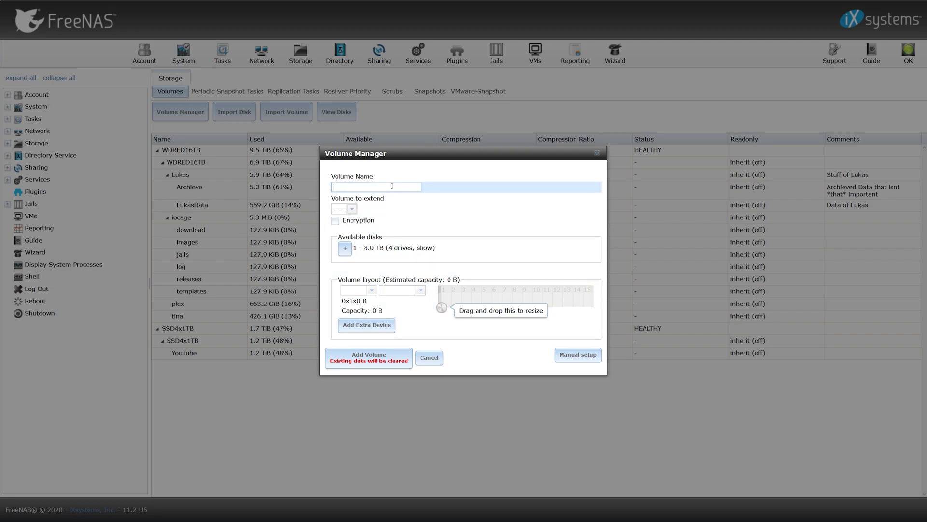
text(WD)
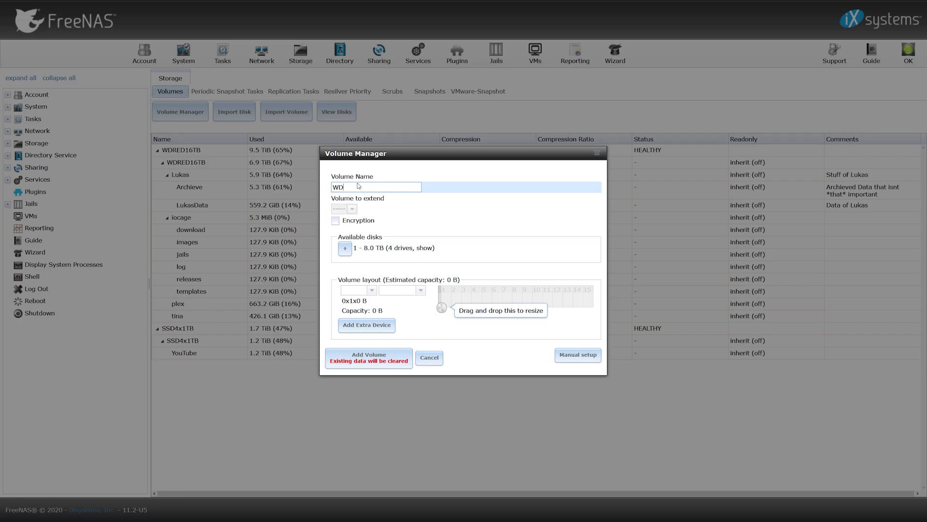
text(4x8TB)
key(BackSpace)
key(BackSpace)
text(HDD)
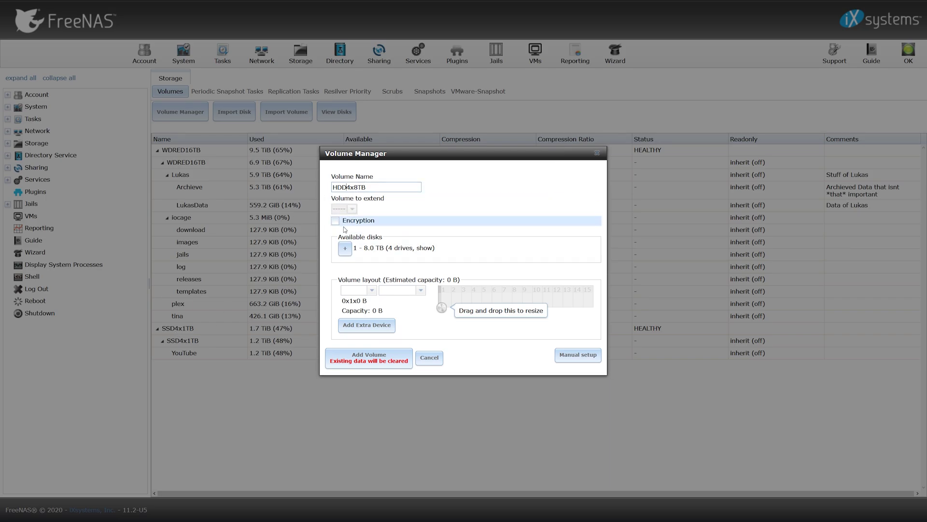
click(345, 254)
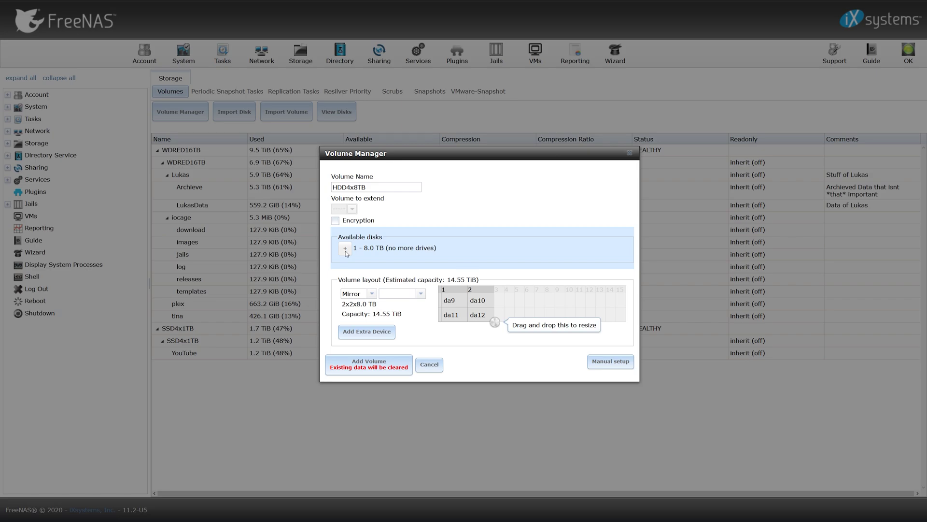
Step: Arrange the four 8.0 TB drives as a single four-disk RaidZ group and add the volume
click(369, 293)
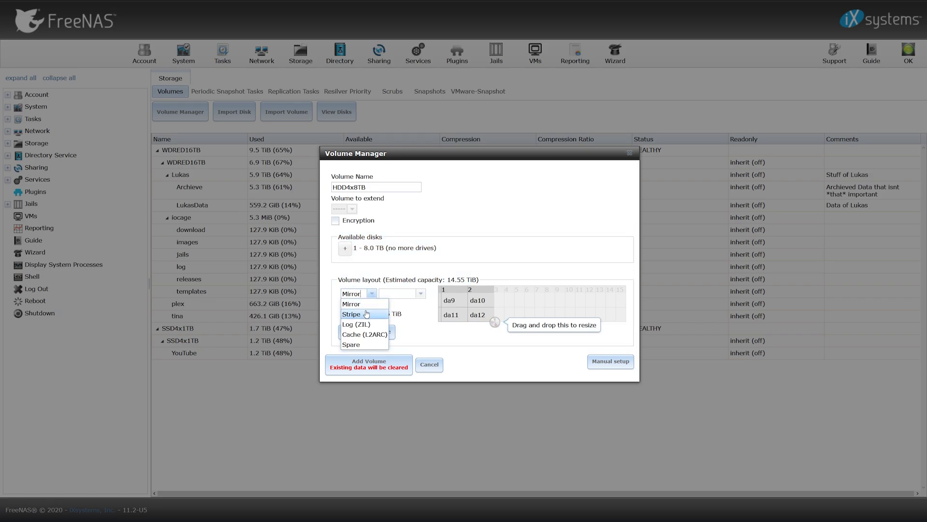
click(378, 342)
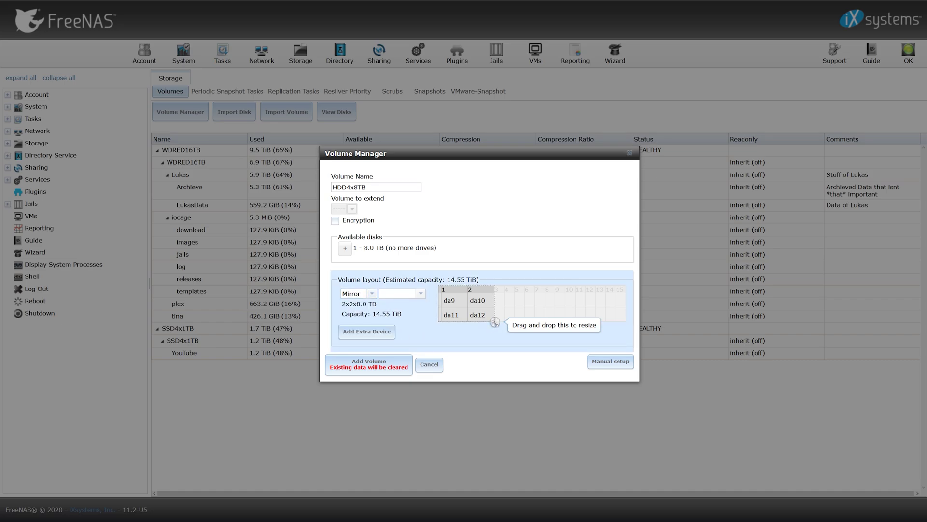
click(513, 296)
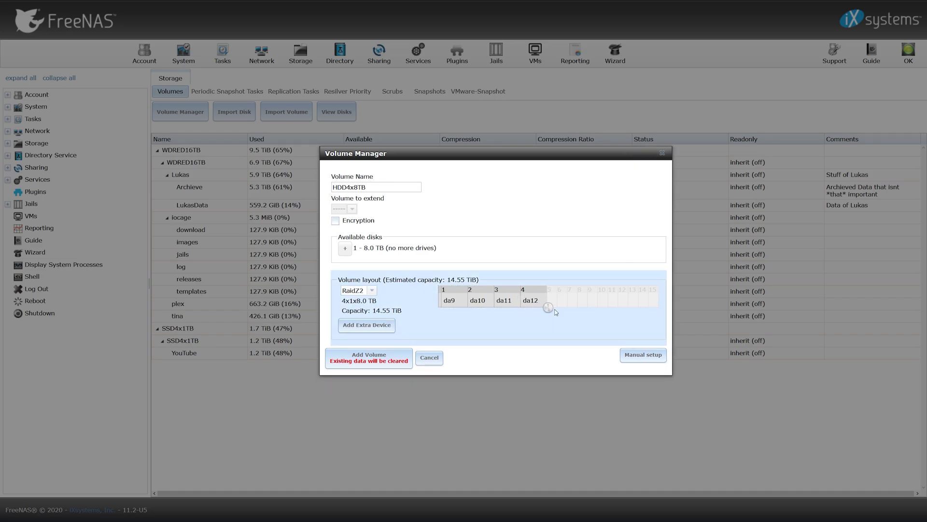
click(372, 291)
click(372, 300)
click(367, 365)
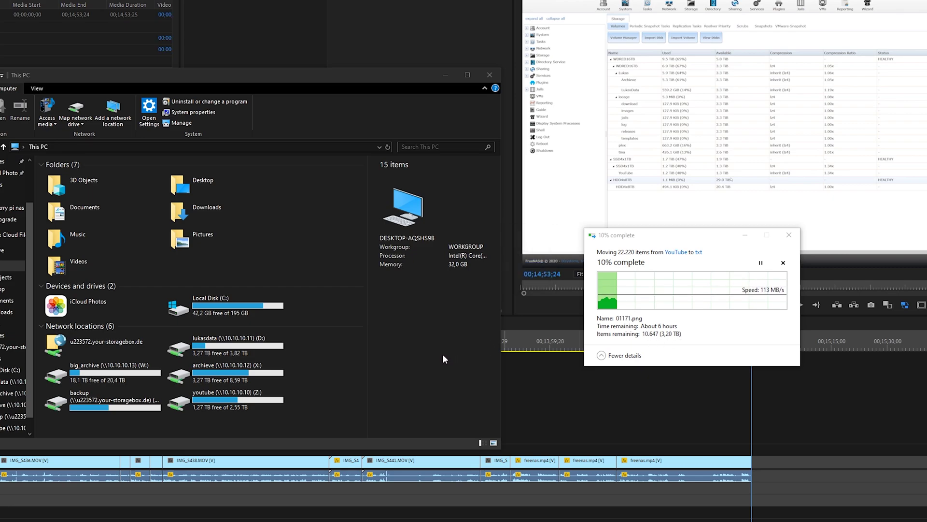
Step: Switch to File Explorer and check the big_archive network drive's top-level folders and its used and free space in its properties
click(122, 380)
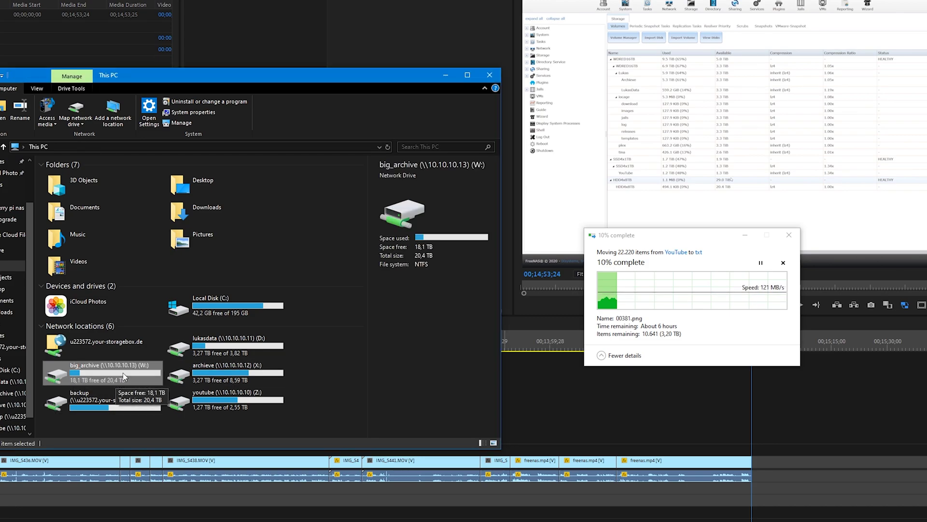
double_click(110, 373)
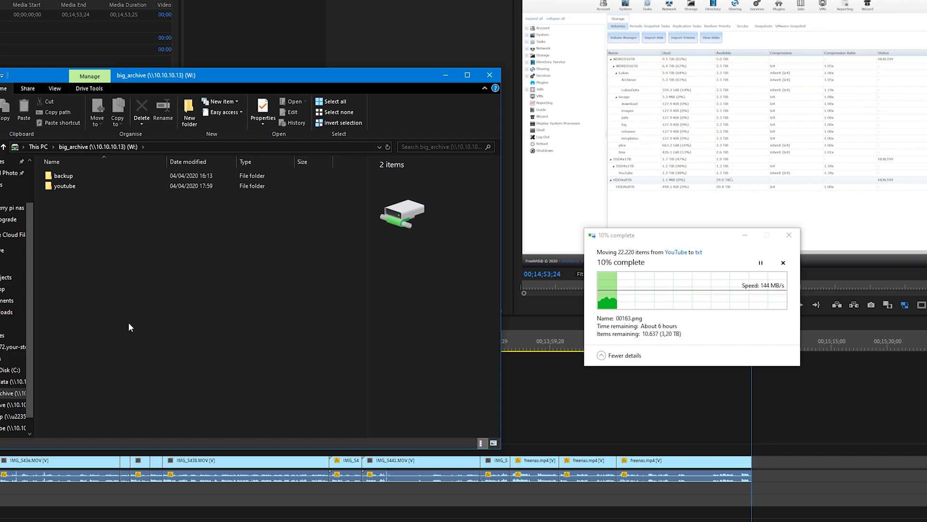
key(alt+Left)
right_click(82, 374)
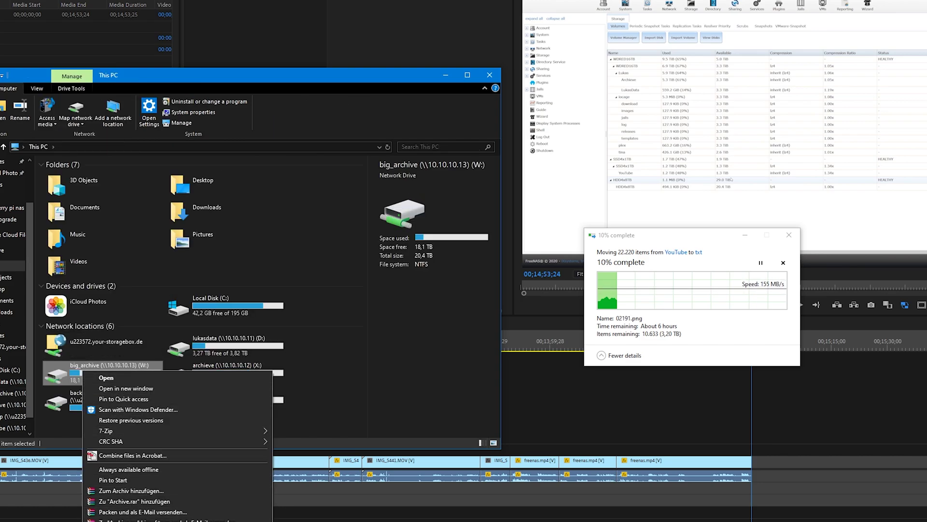
key(r)
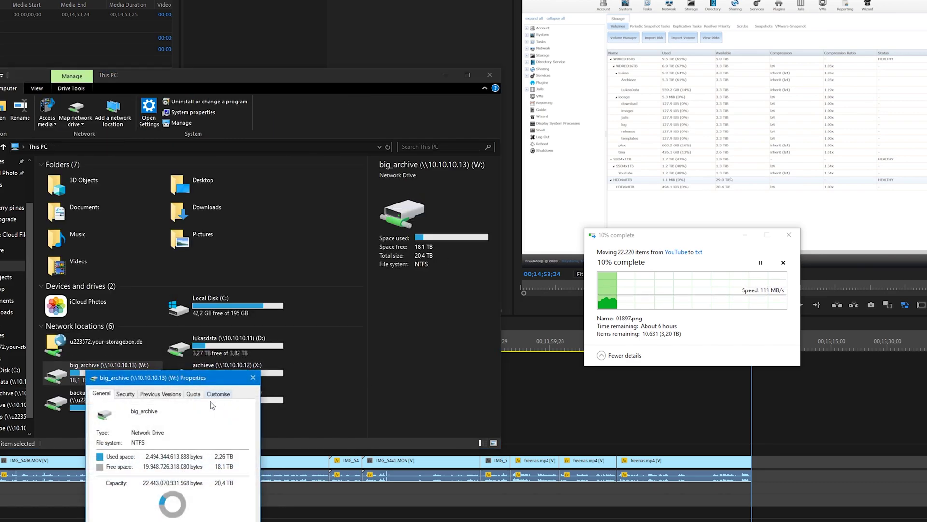
click(254, 377)
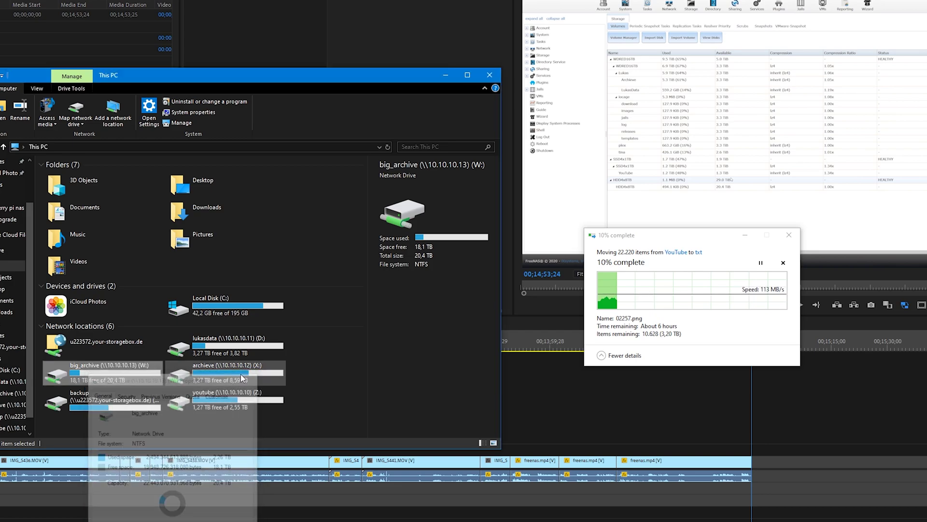
Step: Open the fulldisk folder inside big_archive's backup folder and check the combined and individual sizes of the two VHDX disk images
double_click(129, 372)
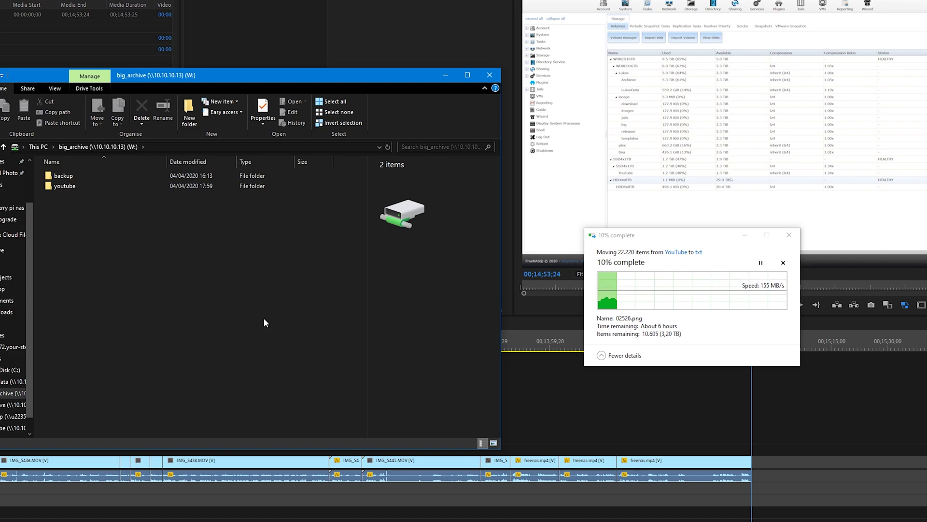
double_click(63, 176)
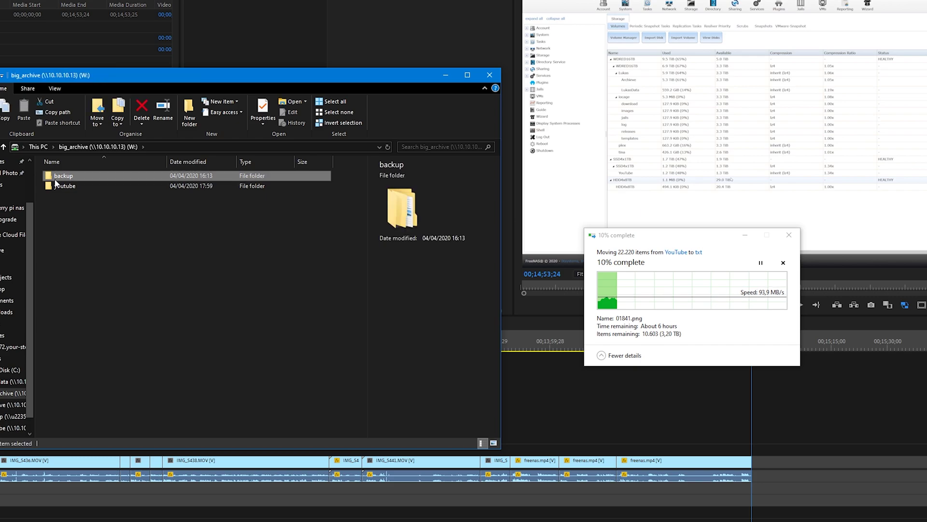
click(68, 178)
double_click(67, 177)
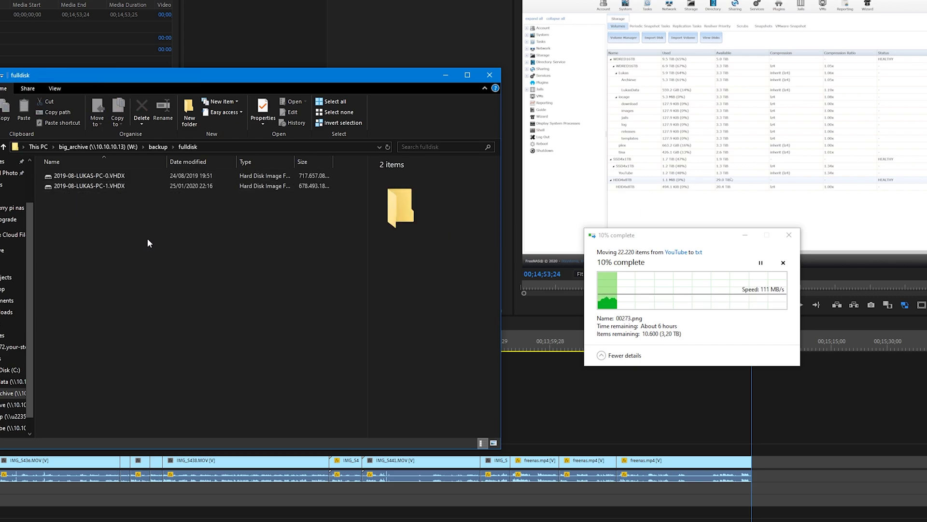
drag(179, 233, 94, 180)
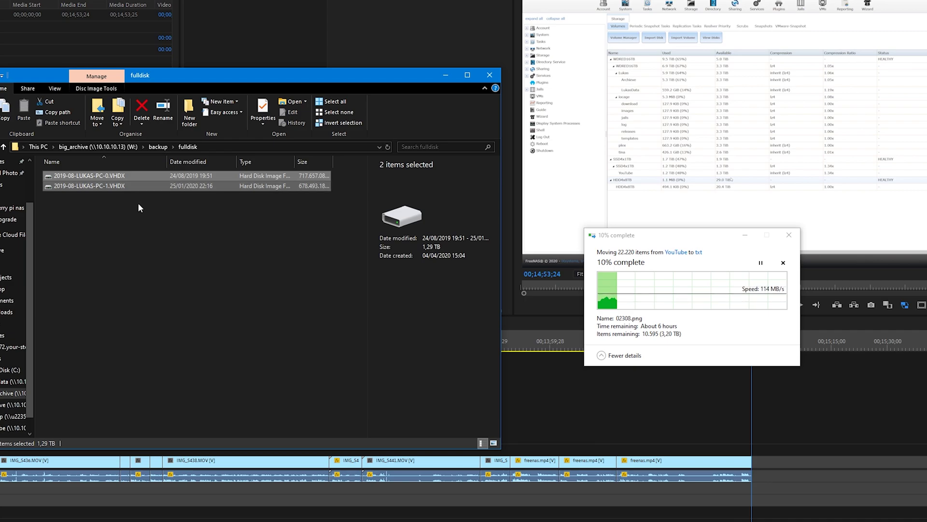
click(138, 201)
click(103, 177)
click(103, 186)
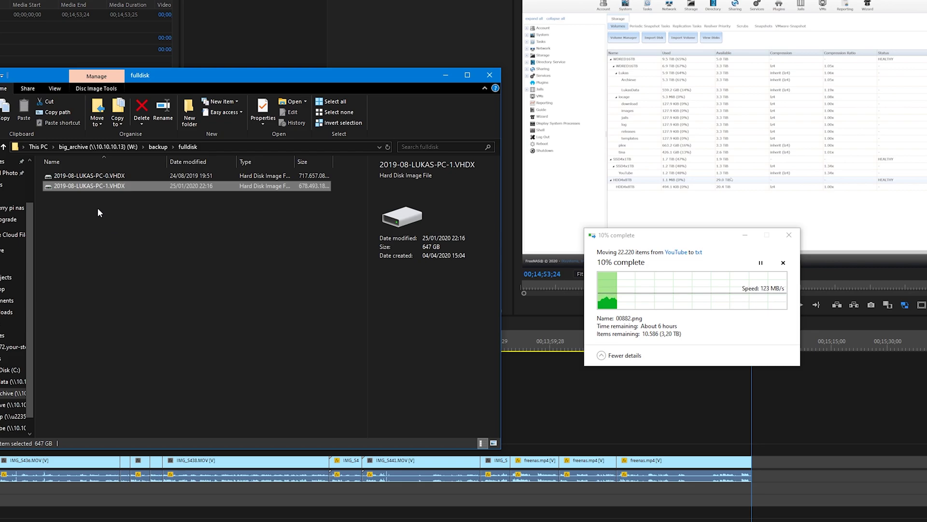
Step: View the folders inside big_archive's youtube folder and return to the drive's root
key(alt+Up)
key(alt+Up)
double_click(72, 186)
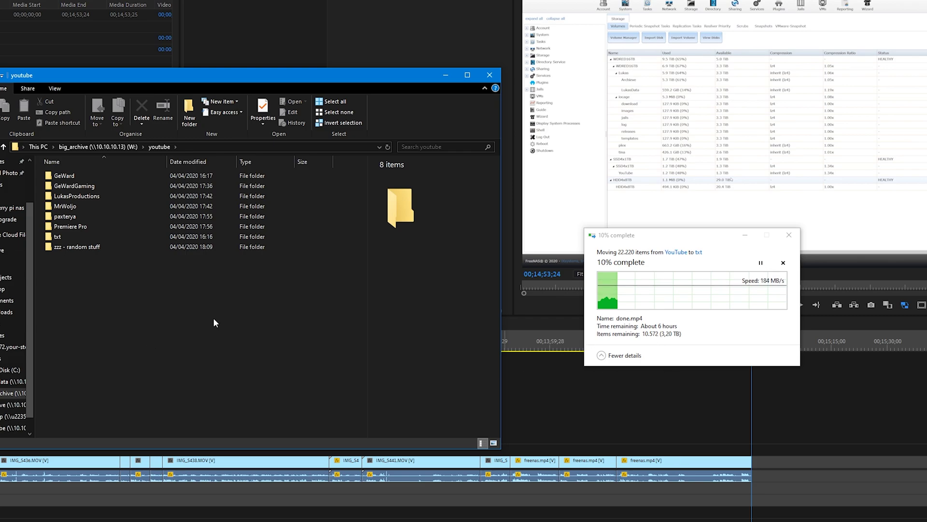
key(BackSpace)
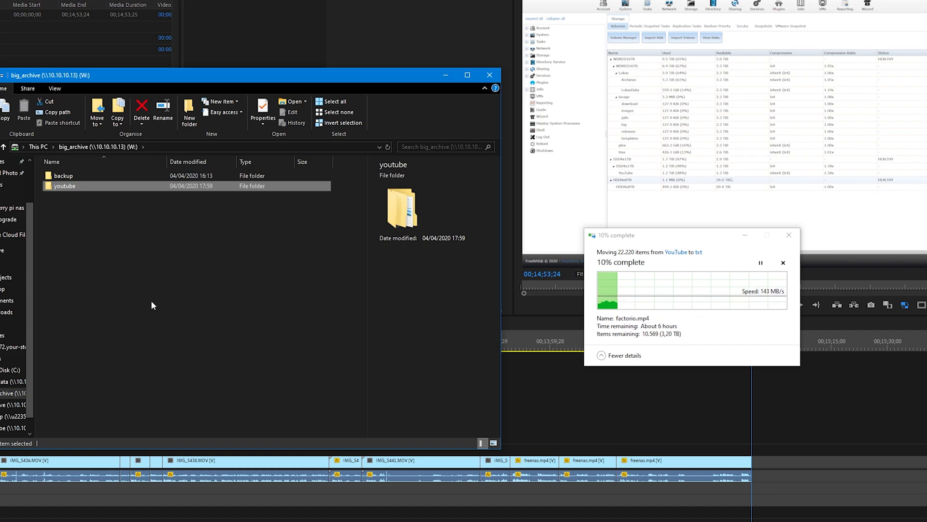
Step: Minimize the file-move progress window, bring the whole big_archive window into view and clear its folder selection
click(673, 244)
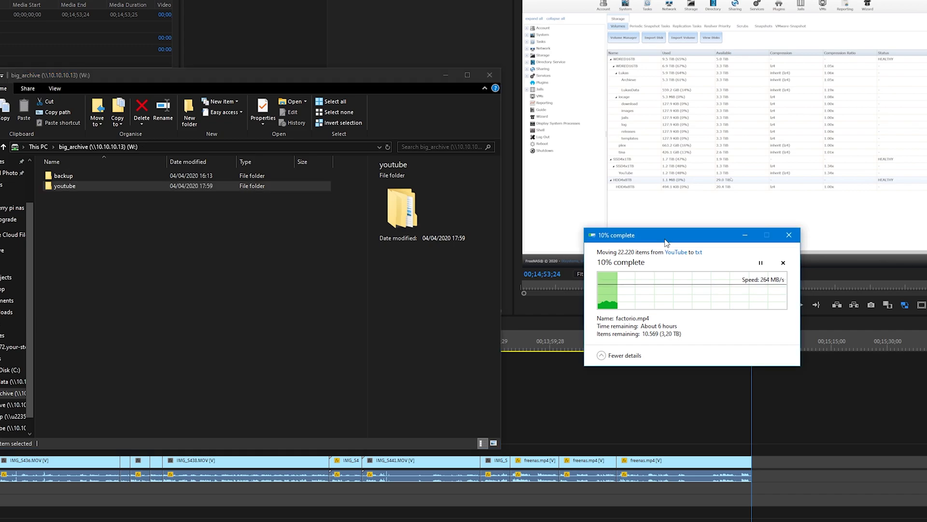
click(745, 235)
drag(192, 78, 456, 88)
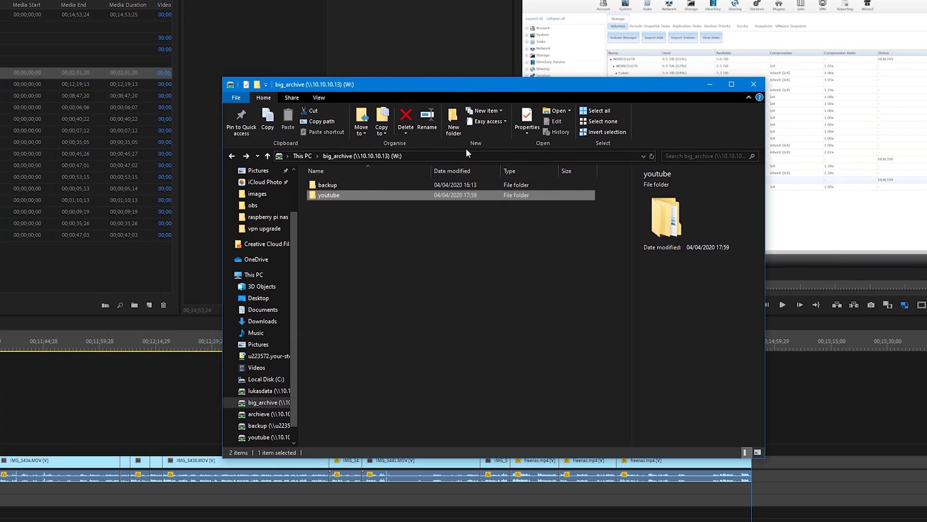
click(342, 232)
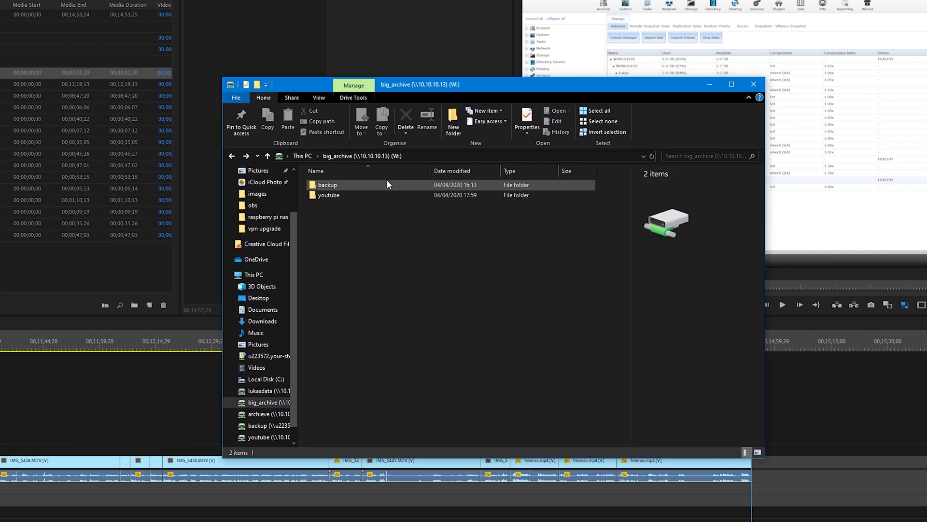